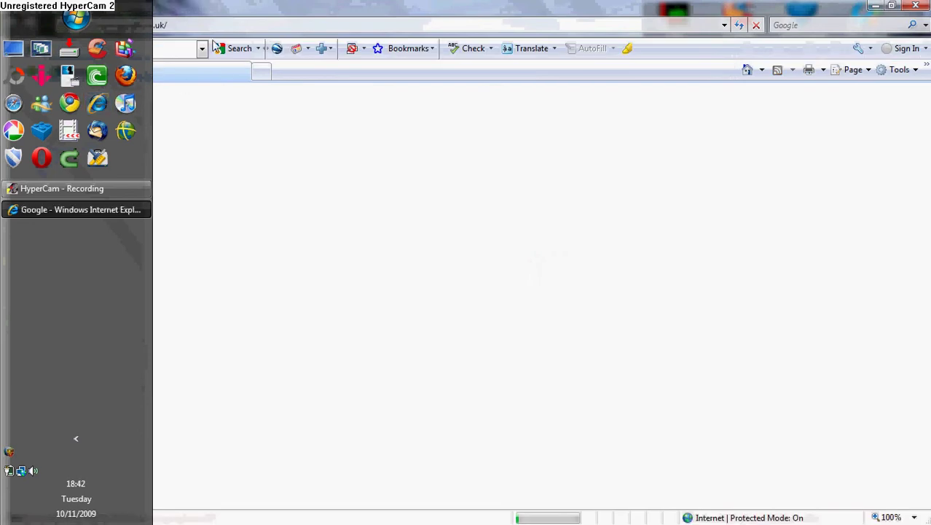
left_click(84, 26)
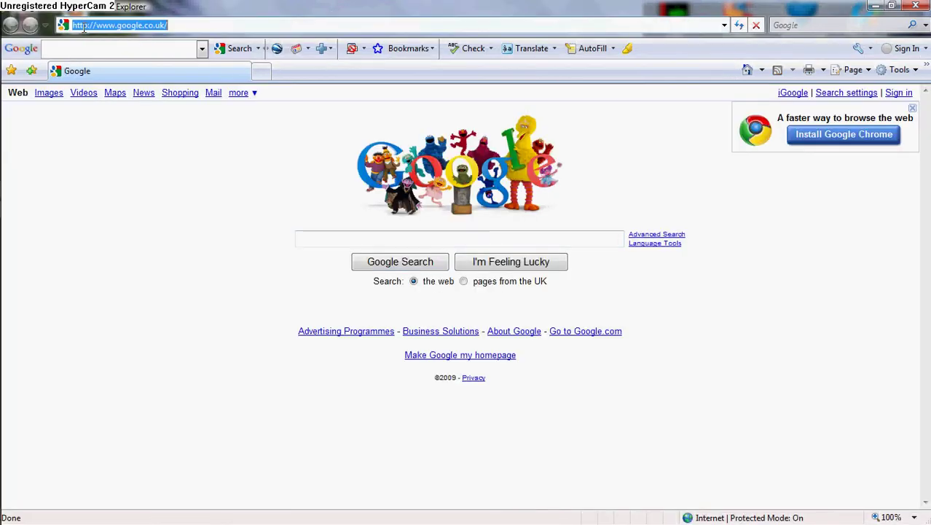
left_click(84, 26)
type("s")
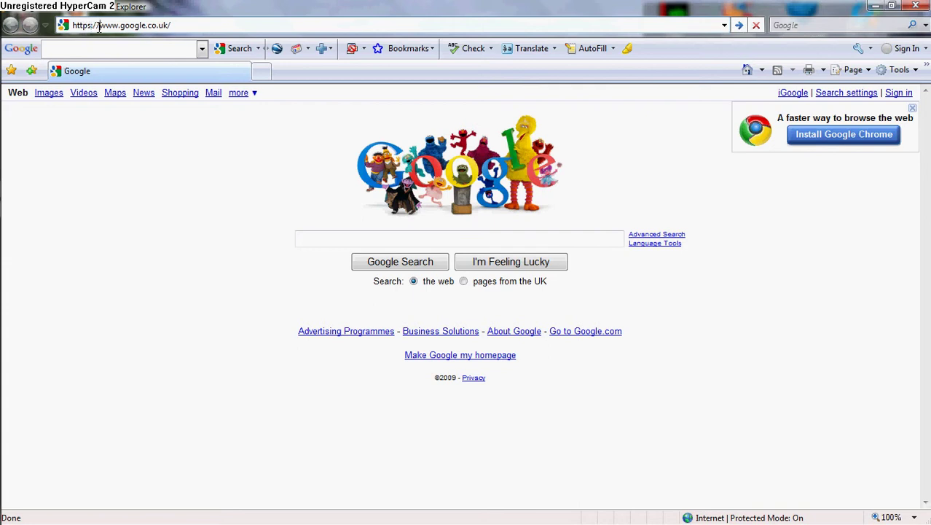
left_click_drag(99, 26, 170, 25)
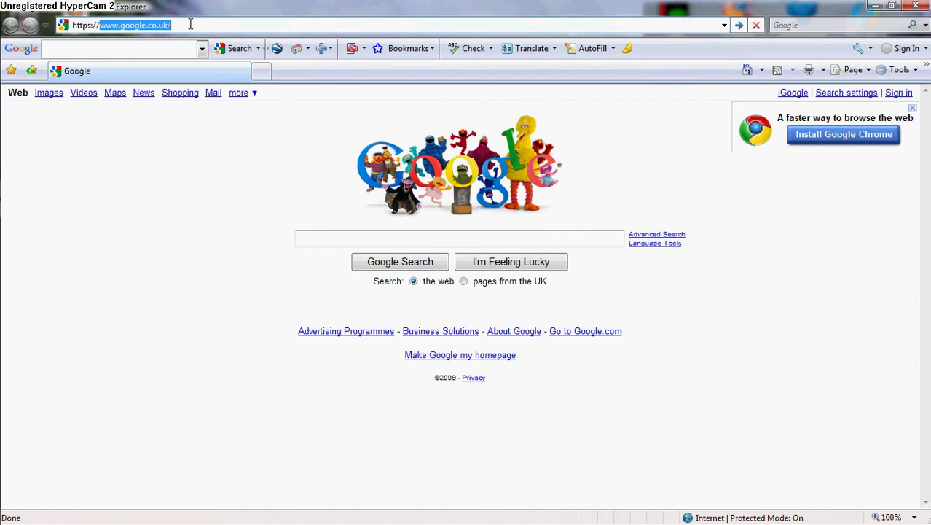
type("f")
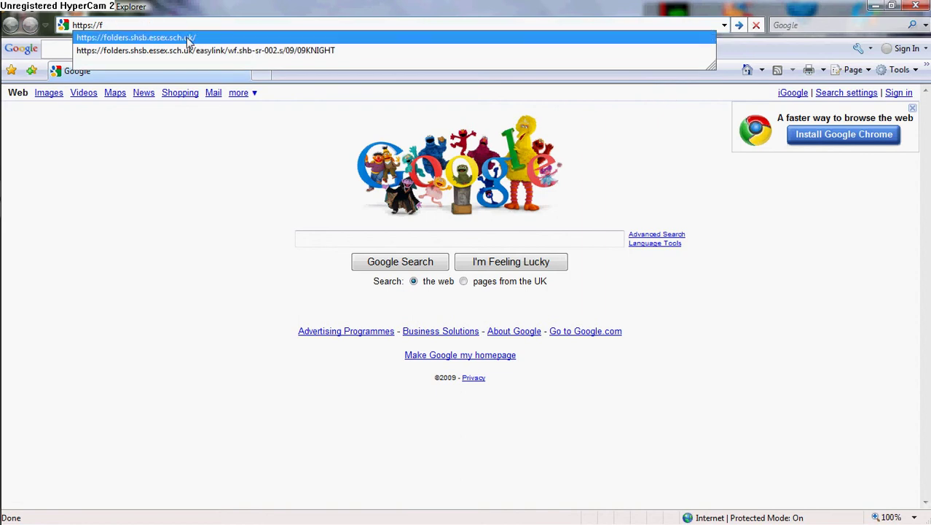
left_click(188, 42)
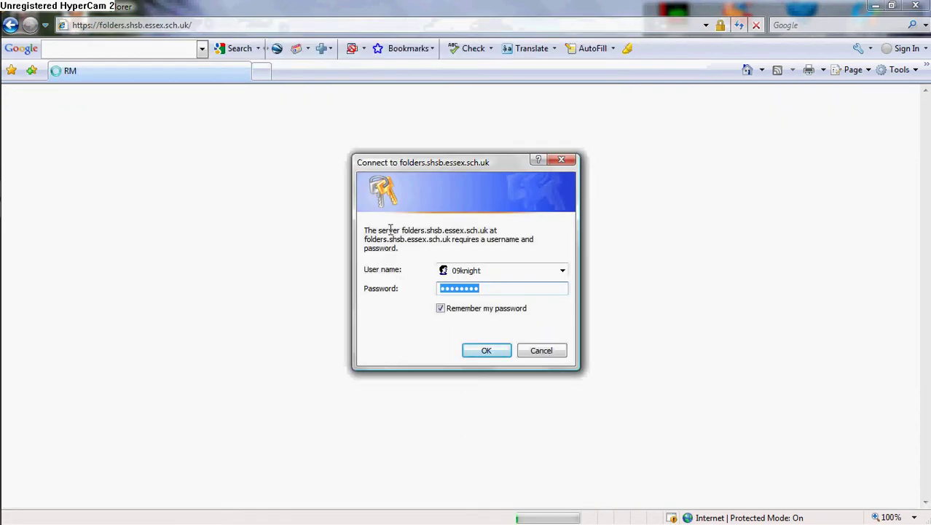
left_click(481, 349)
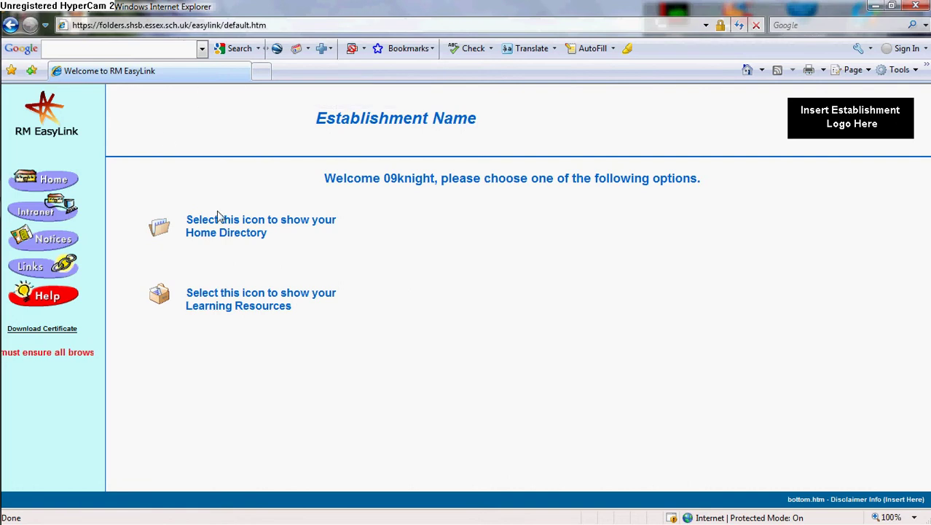
left_click_drag(153, 175, 625, 183)
left_click(625, 182)
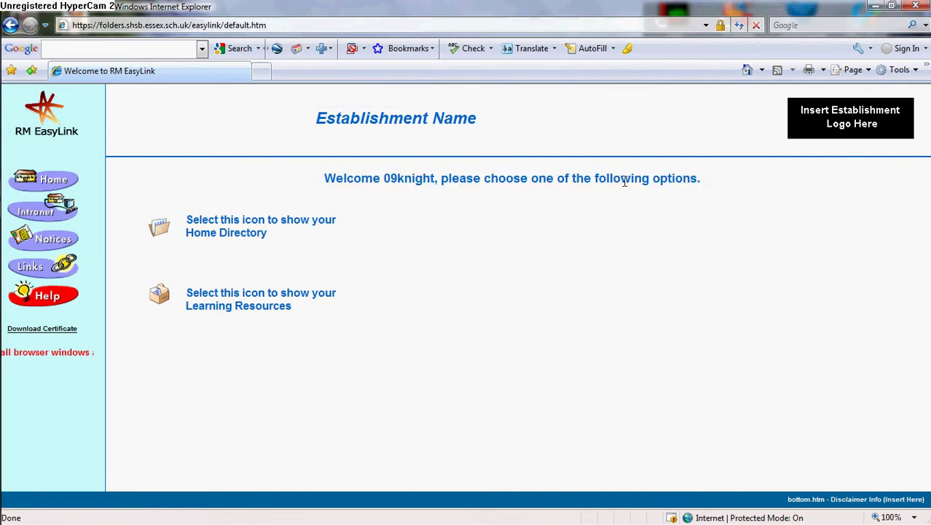
left_click(887, 73)
left_click(801, 292)
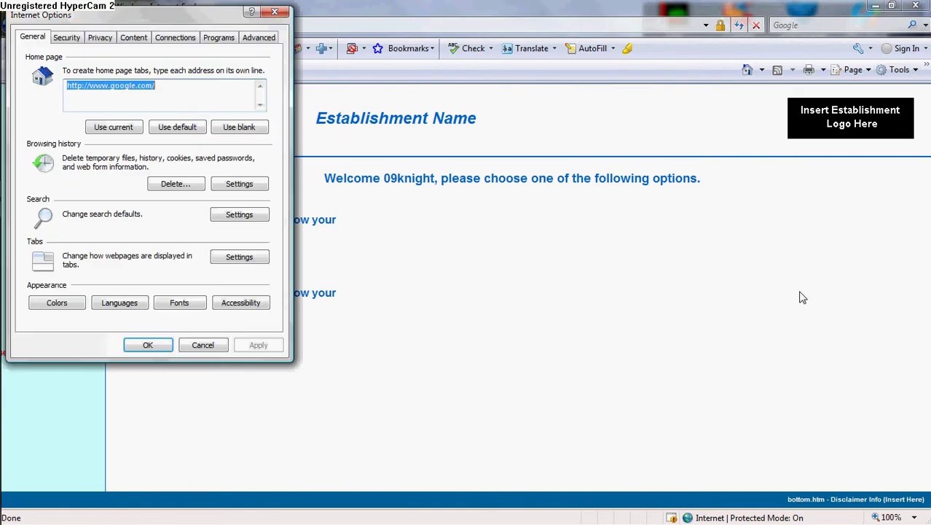
left_click(259, 36)
left_click_drag(260, 82, 261, 179)
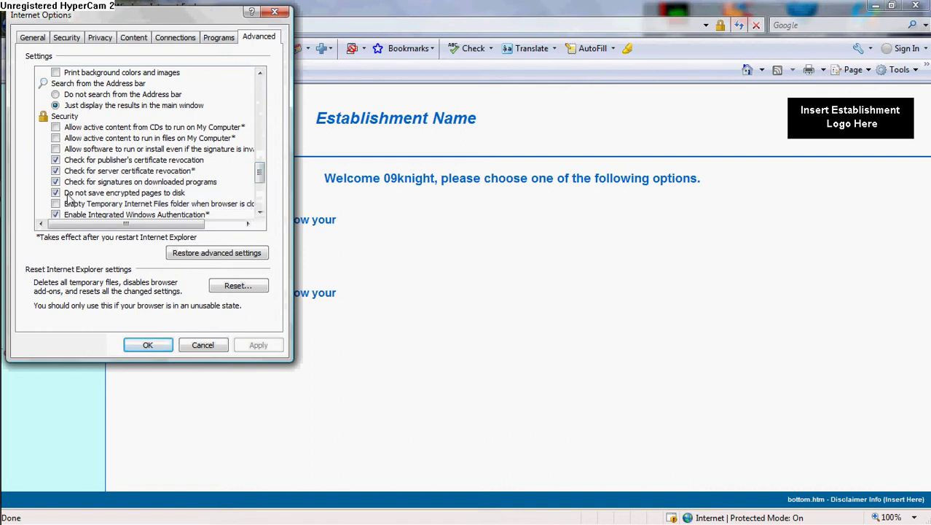
left_click(148, 345)
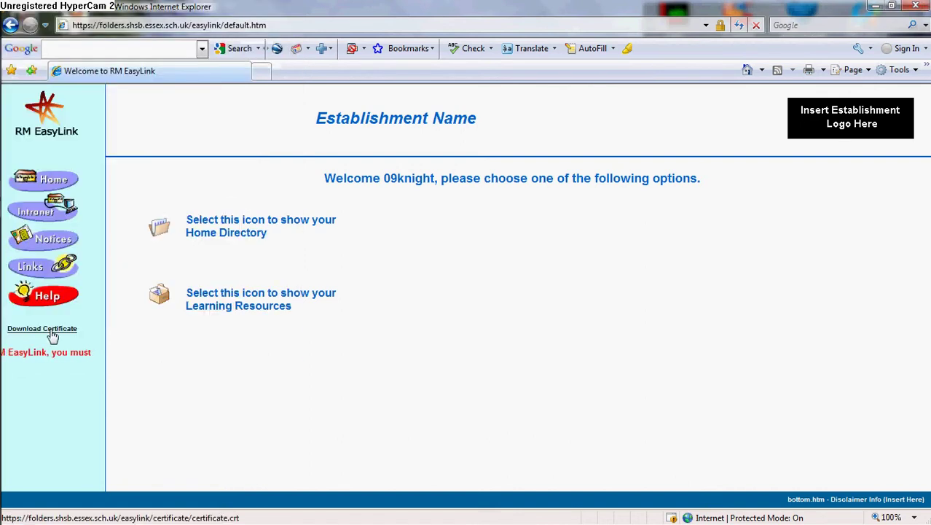
Step: Save the school's certificate.cer to the desktop and minimize Internet Explorer
left_click(50, 329)
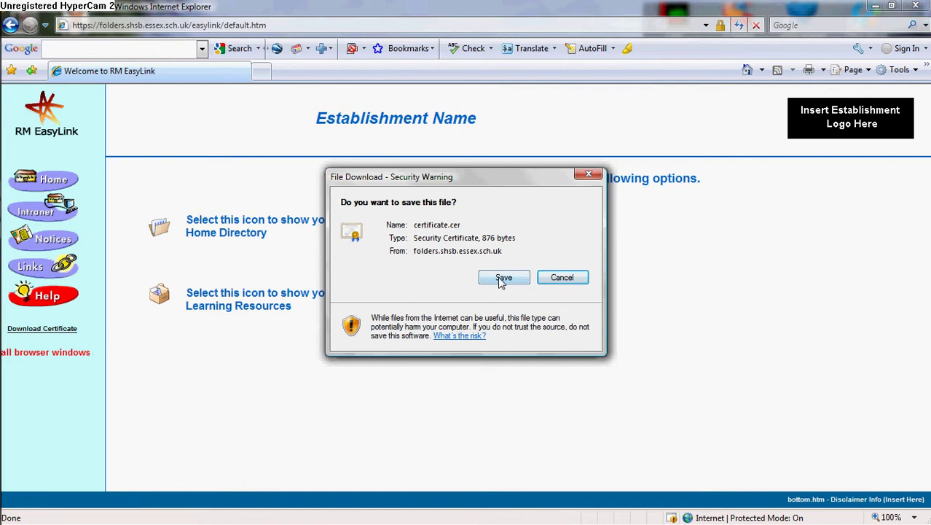
left_click(553, 277)
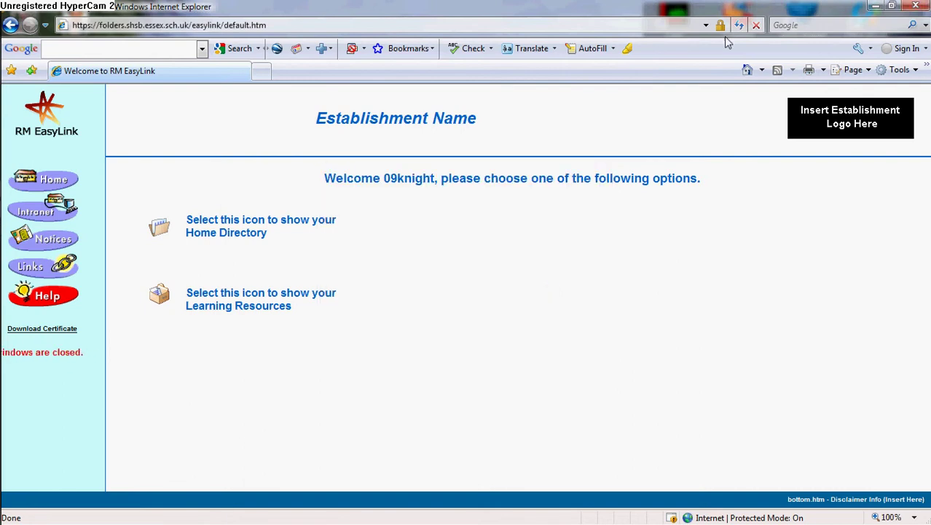
left_click(872, 6)
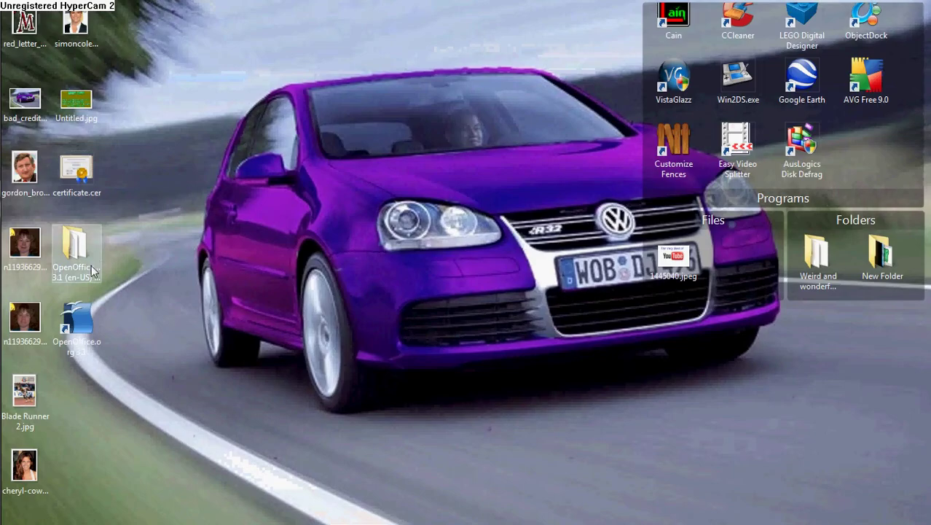
Step: Start the Certificate Import Wizard for certificate.cer from the desktop
right_click(86, 178)
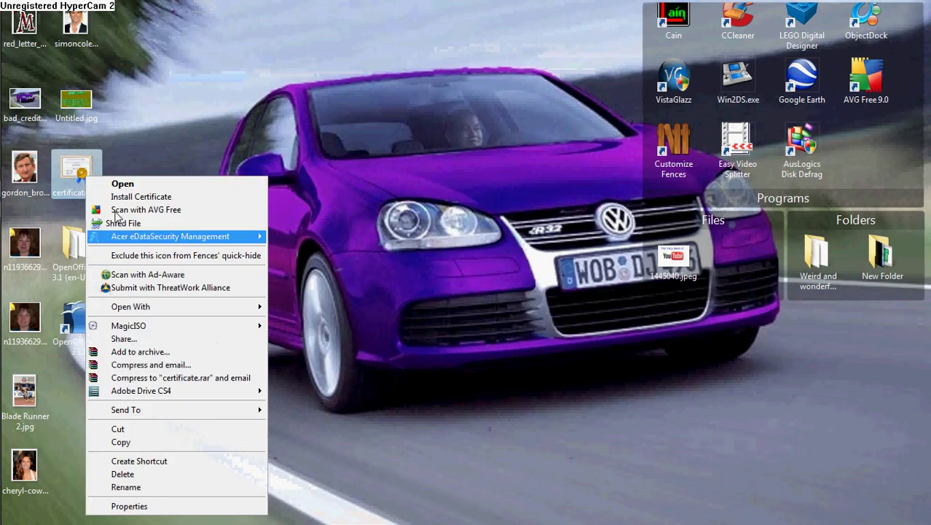
left_click(161, 197)
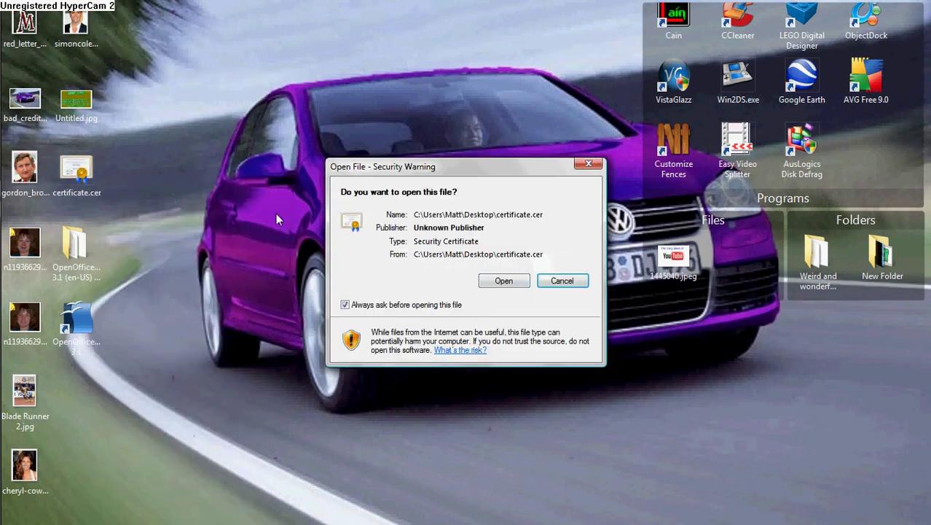
left_click(503, 281)
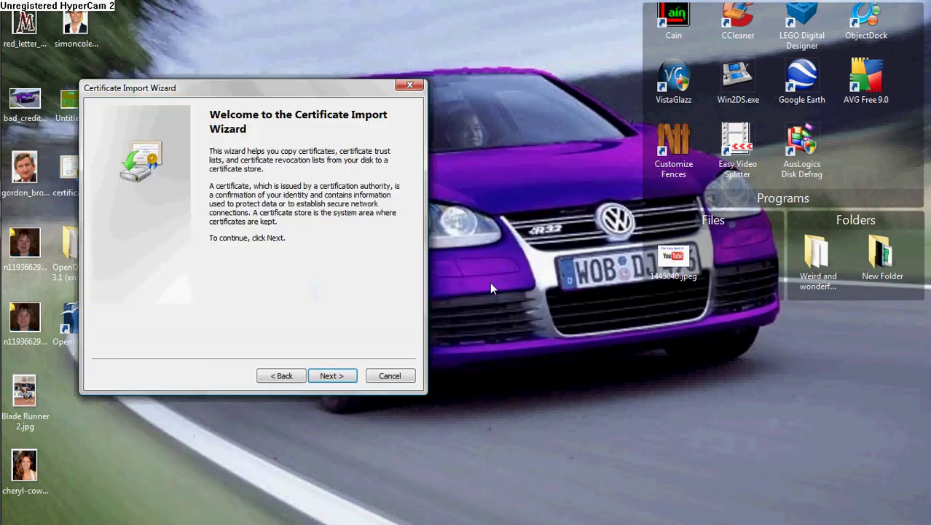
left_click(341, 376)
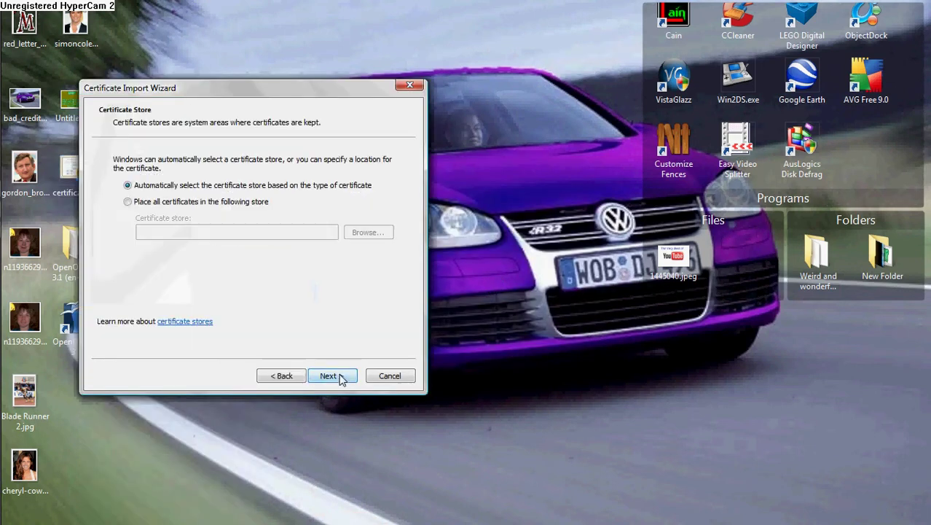
Step: Place the certificate in the Trusted Root Certification Authorities store and complete the import
left_click(129, 205)
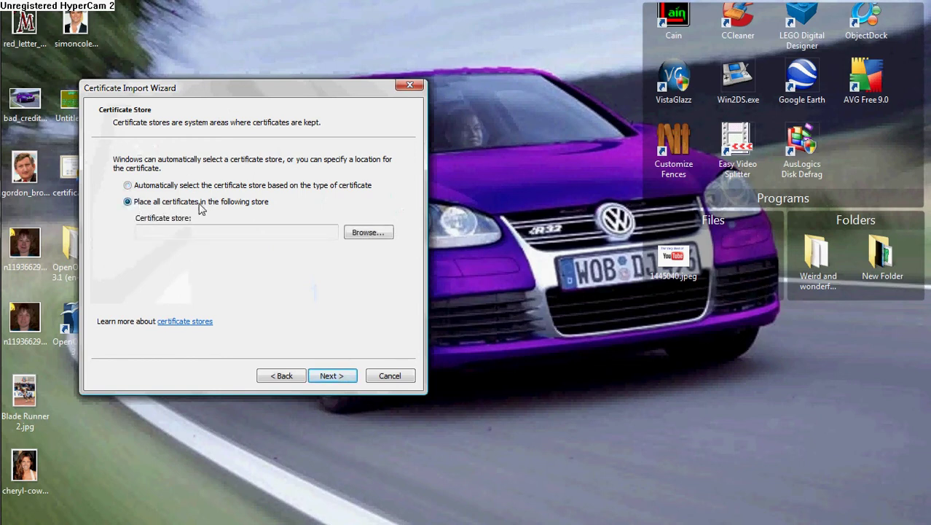
left_click(368, 233)
left_click(178, 169)
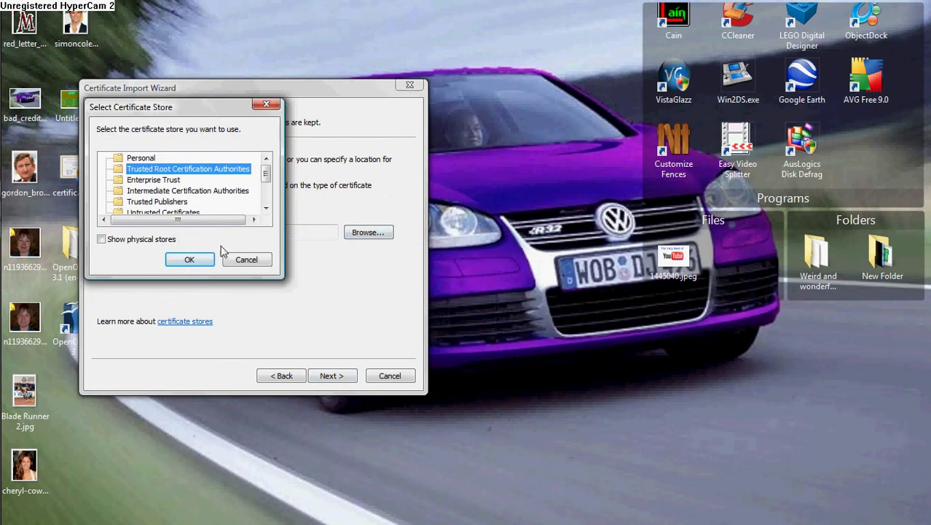
left_click(187, 262)
left_click(331, 375)
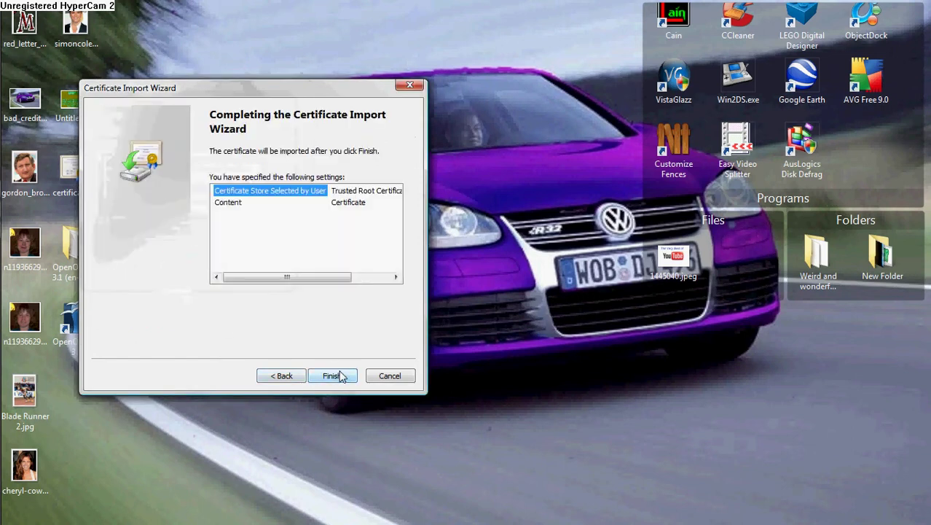
left_click(339, 375)
left_click_drag(471, 227, 522, 194)
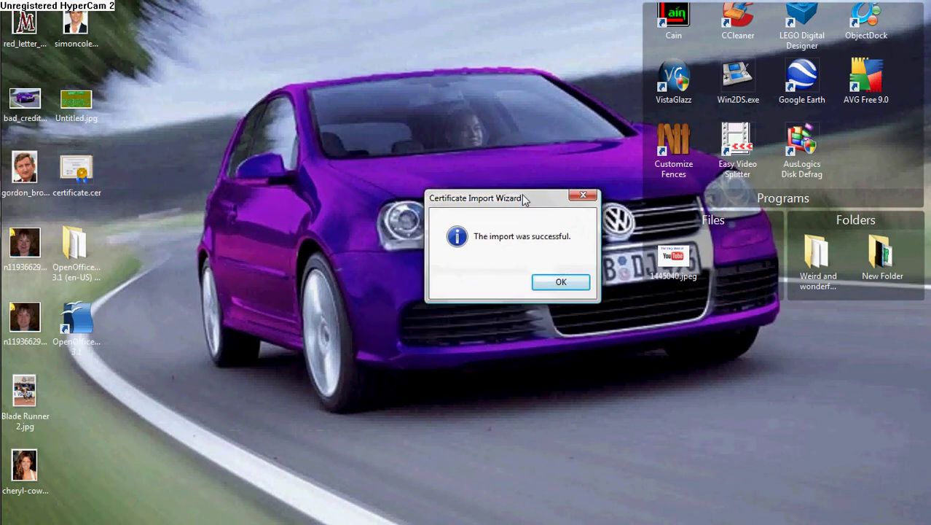
left_click(548, 284)
Step: Open the EasyLink Home Directory in its default view in a new window
left_click(14, 210)
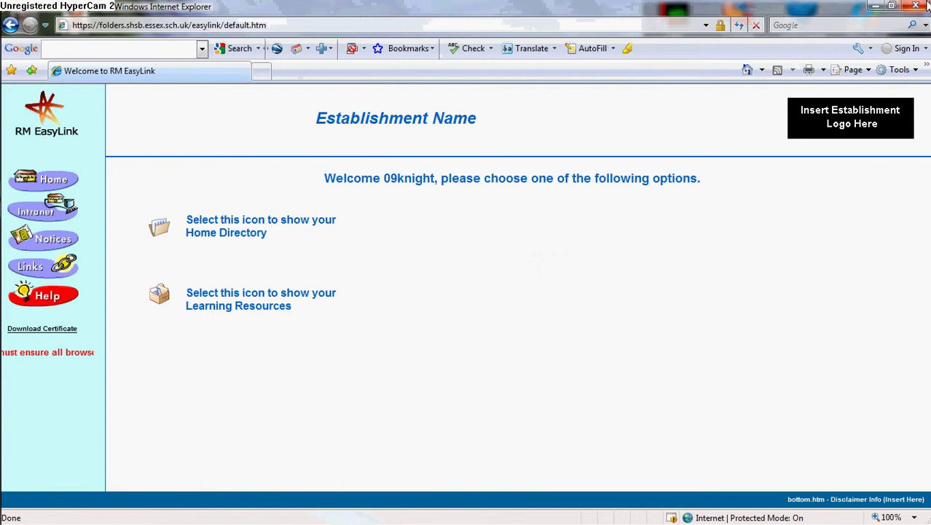
left_click(160, 229)
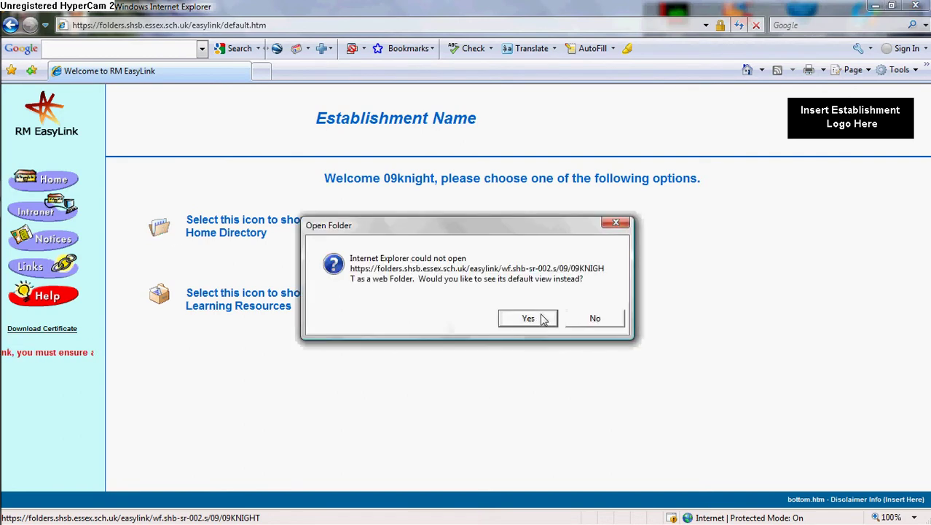
left_click(540, 320)
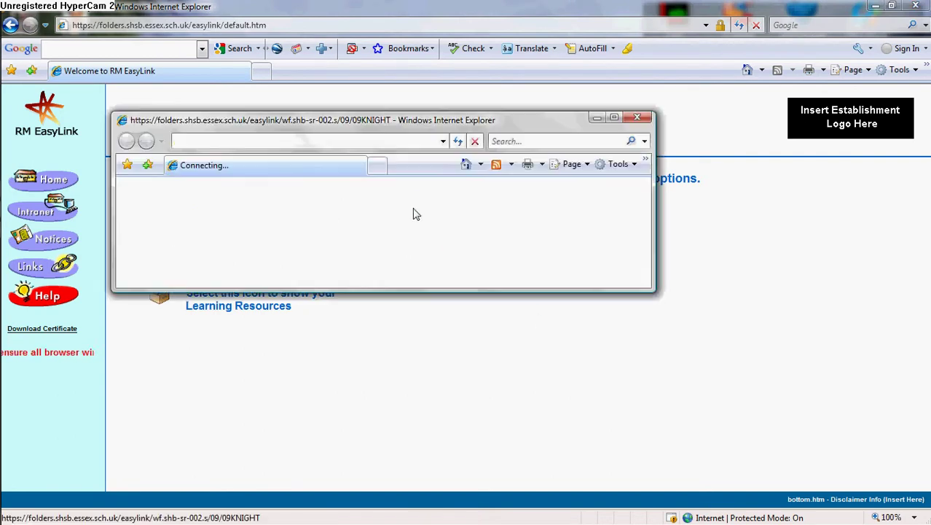
Step: Copy the home directory window's web address
left_click(368, 143)
right_click(368, 145)
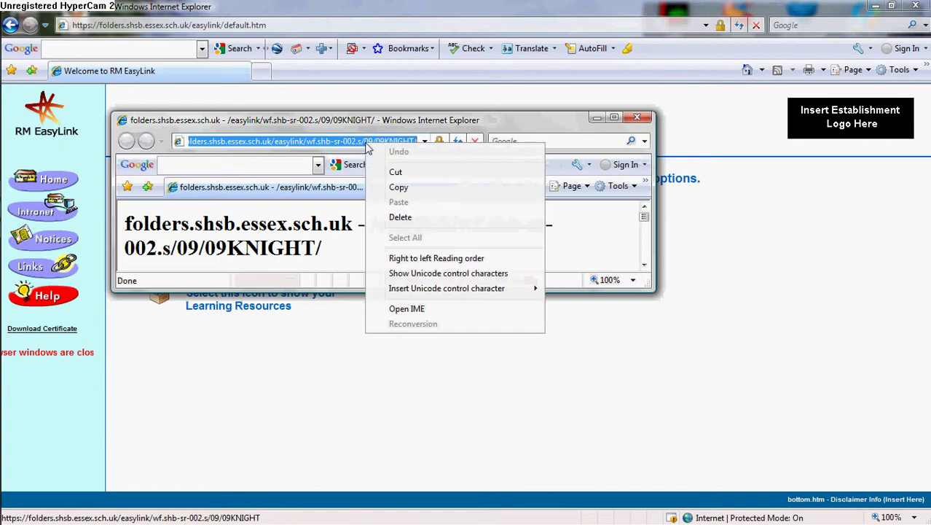
left_click(397, 187)
Step: Open Computer from the Start menu and launch the Add Network Location wizard
mouse_move(5, 102)
left_click(76, 16)
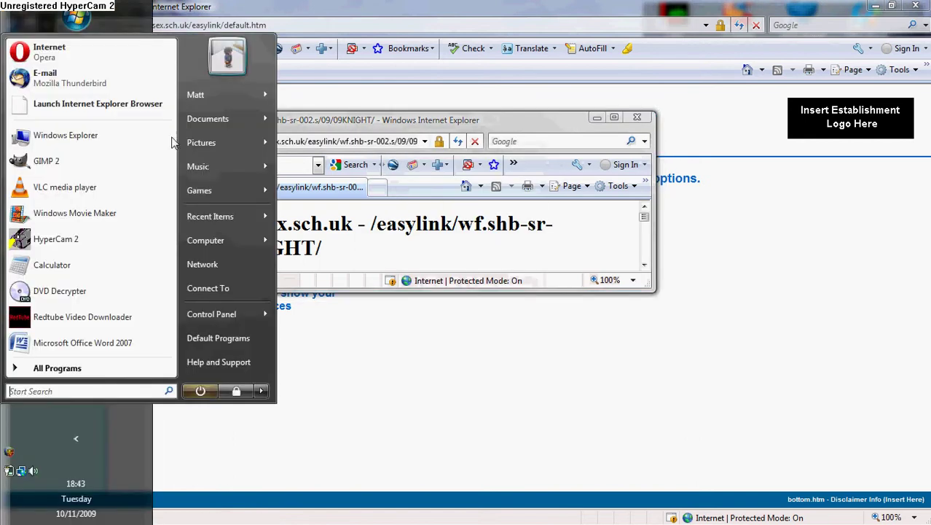
right_click(221, 240)
left_click(243, 245)
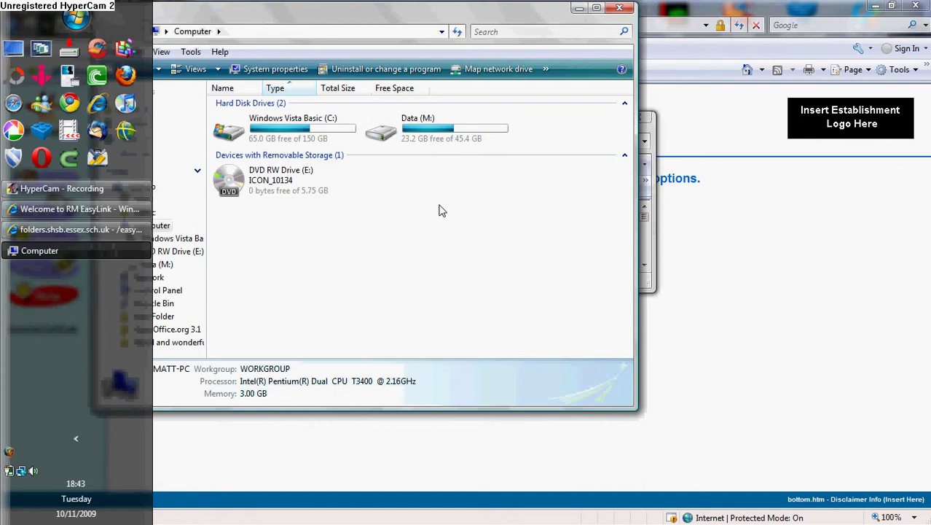
right_click(428, 181)
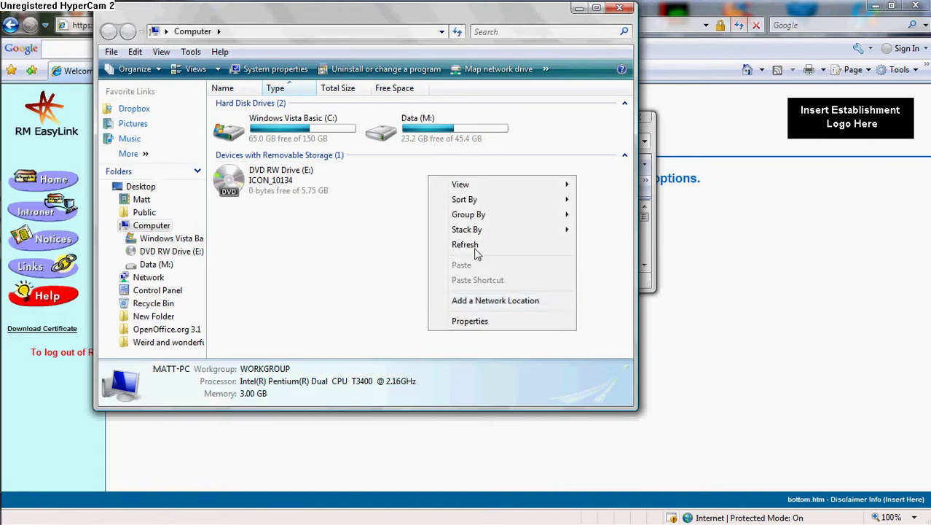
left_click(514, 299)
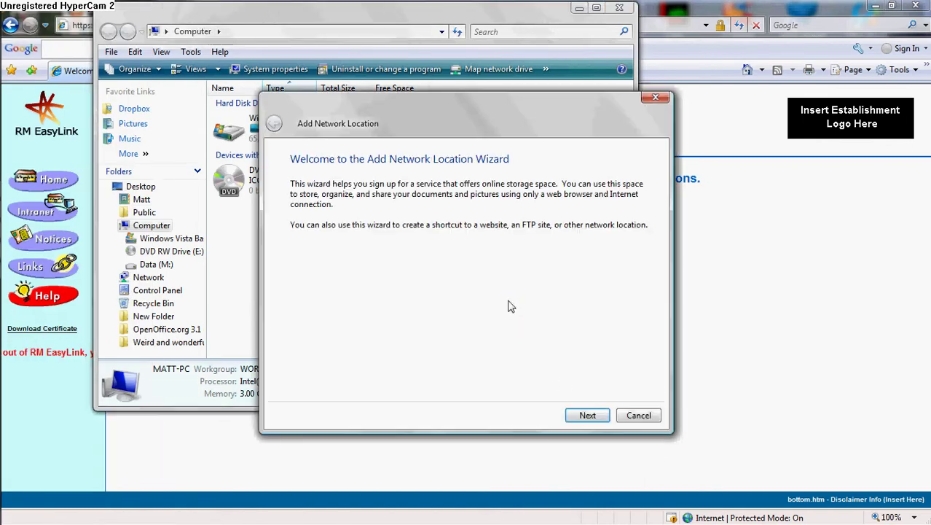
Step: Paste the copied EasyLink home folder URL as the network location's address
left_click(590, 415)
left_click(596, 416)
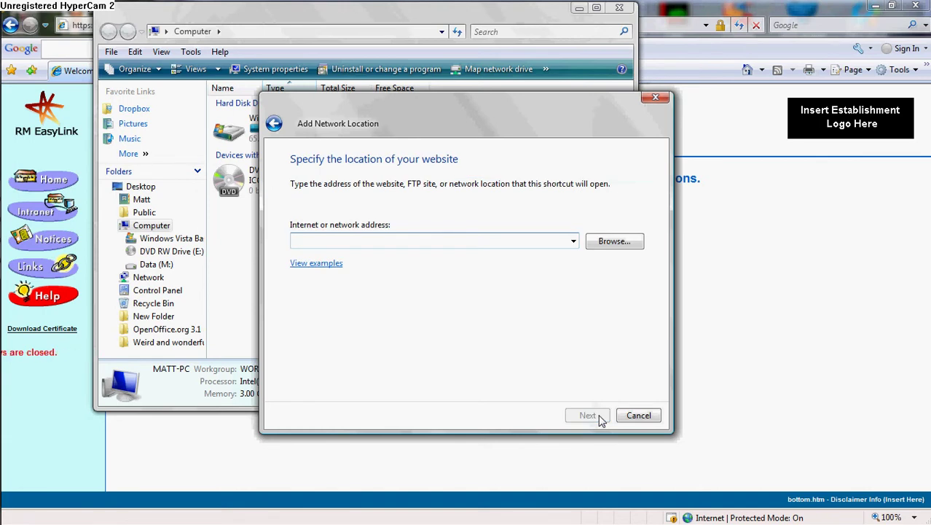
key("ctrl+v")
left_click(588, 416)
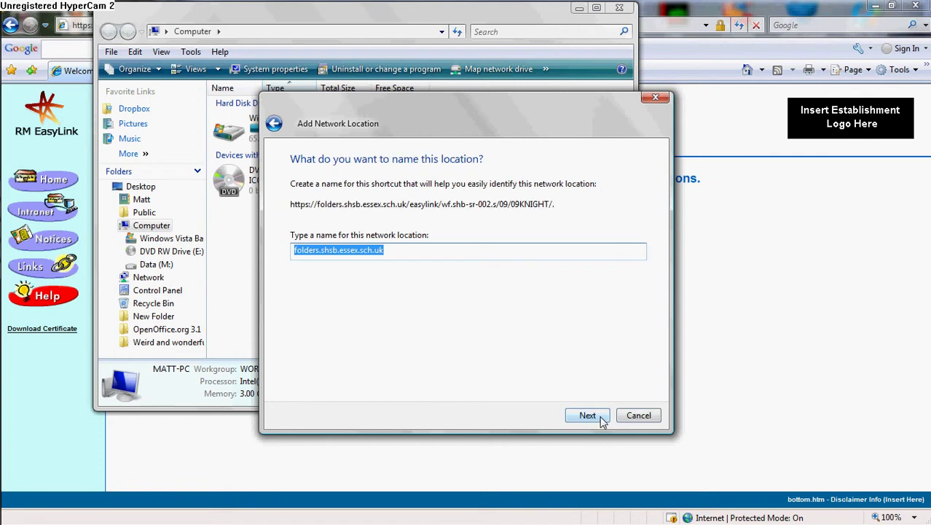
Step: Keep the suggested name folders.shsb.essex.sch.uk and finish creating the location
left_click_drag(420, 258, 297, 251)
left_click(297, 250)
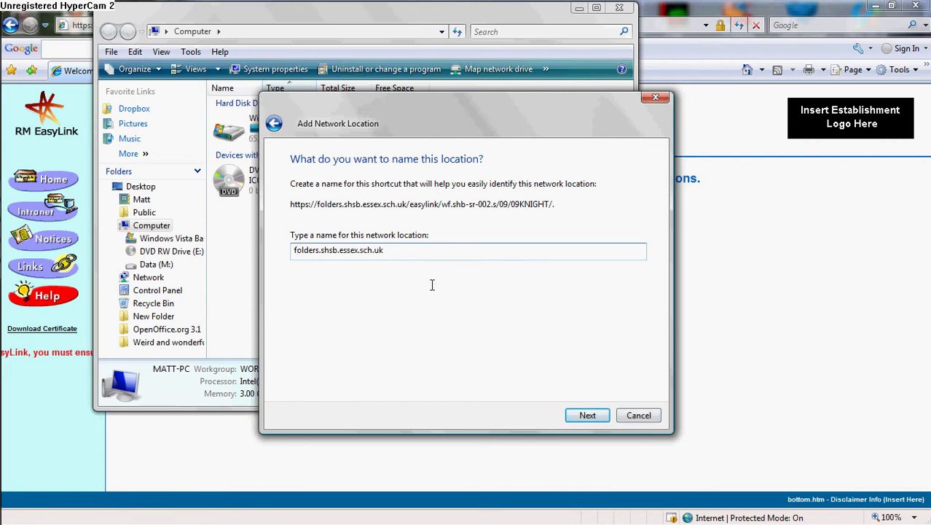
left_click_drag(388, 250, 283, 248)
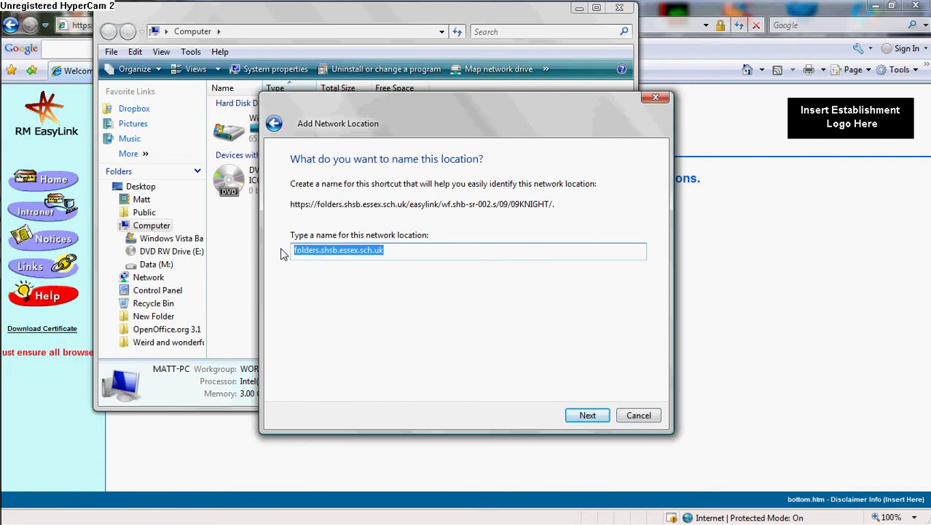
left_click(319, 252)
left_click_drag(398, 255, 305, 268)
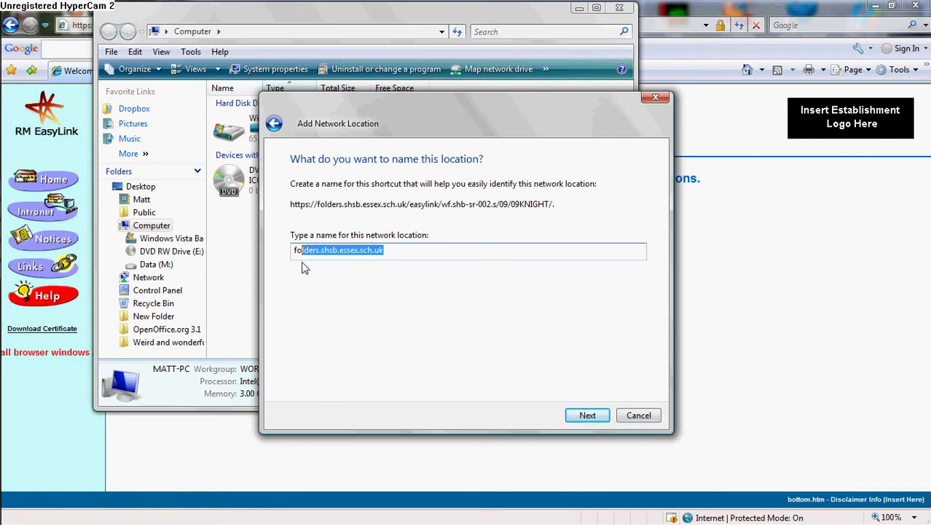
left_click(360, 251)
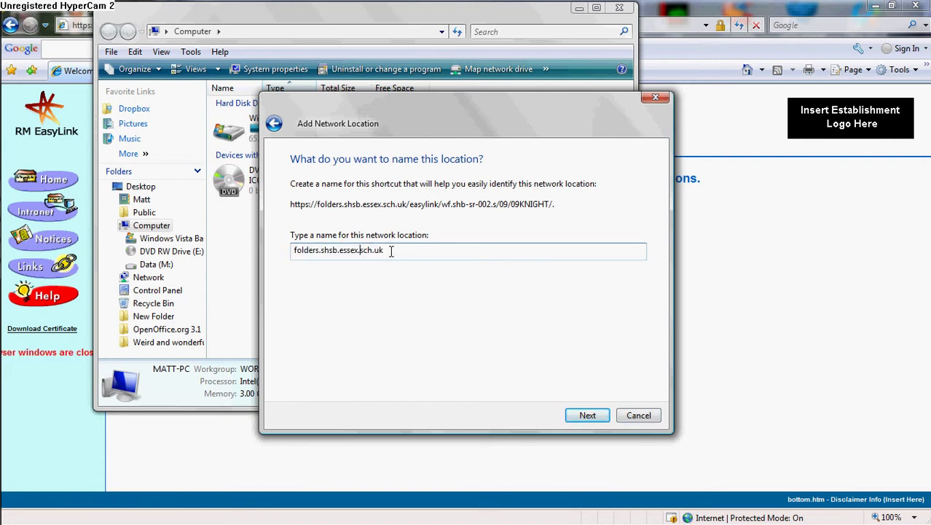
left_click(588, 415)
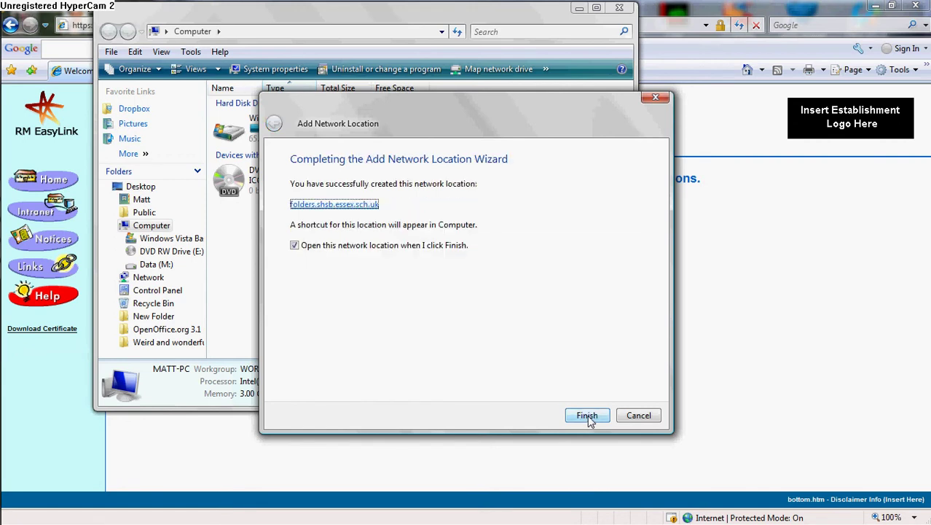
left_click(587, 414)
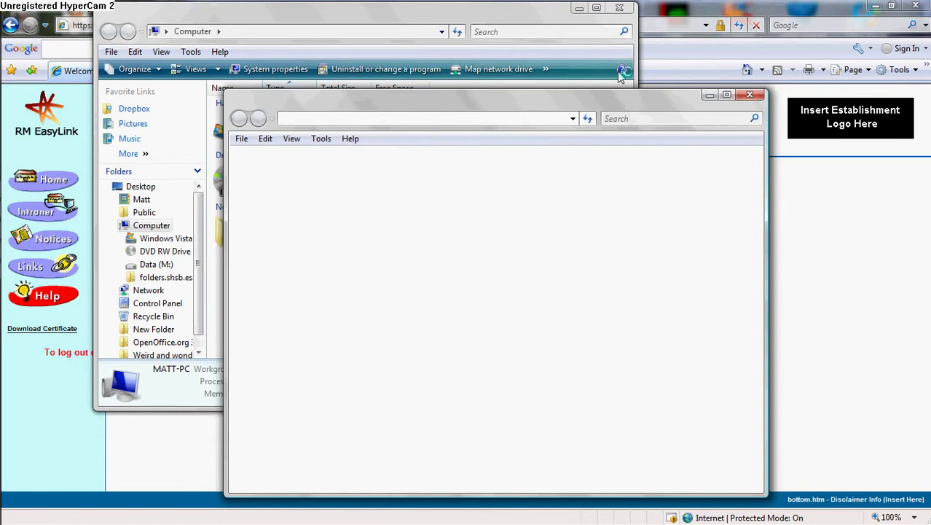
Step: Close the Computer window and both Internet Explorer windows
left_click(619, 8)
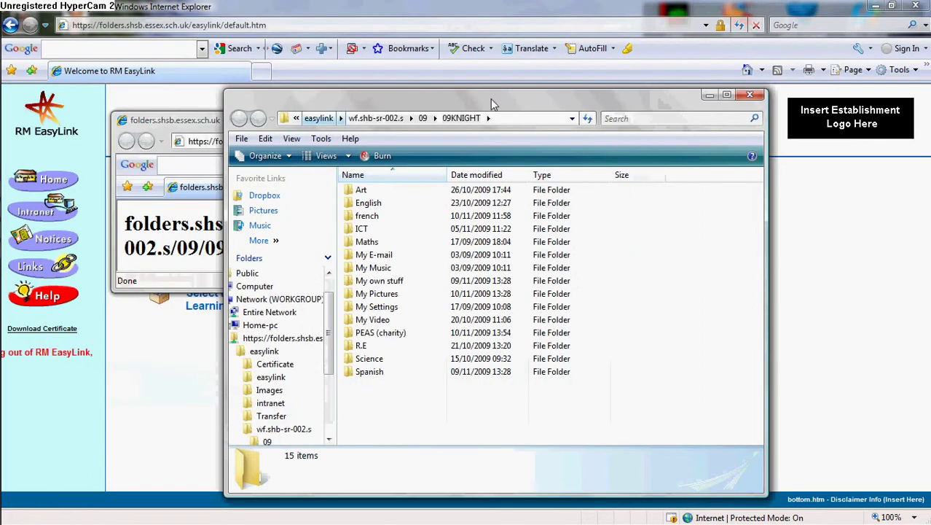
left_click(182, 131)
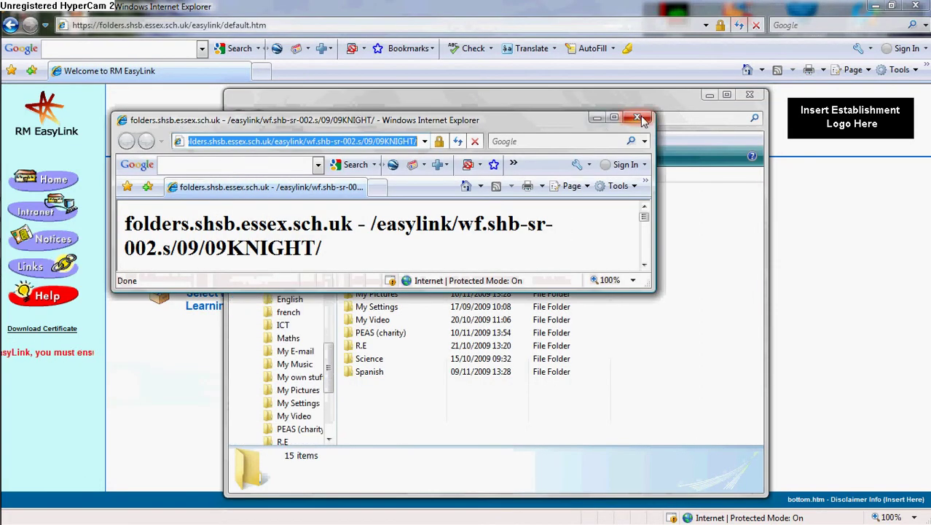
left_click(645, 119)
left_click(916, 6)
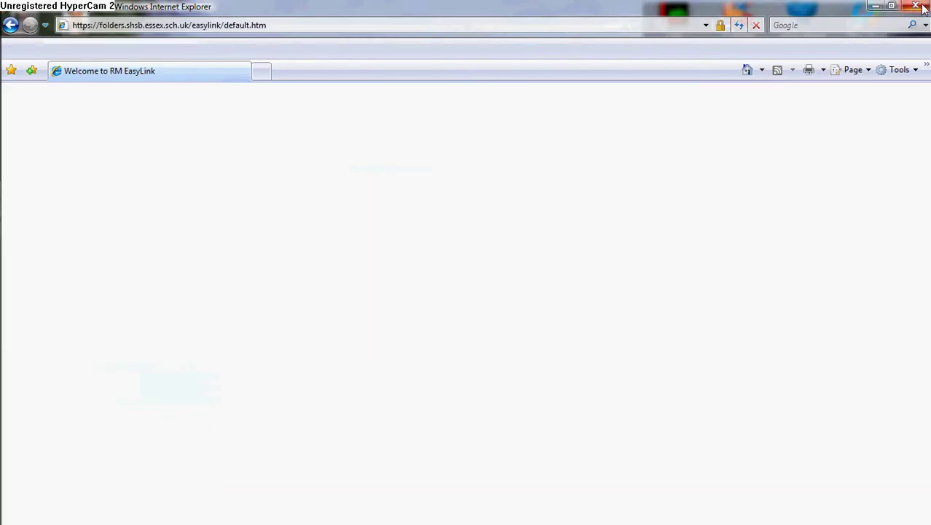
Step: Open ICT › Power point, view Apple (my own).pptx read-only, then close PowerPoint
double_click(362, 229)
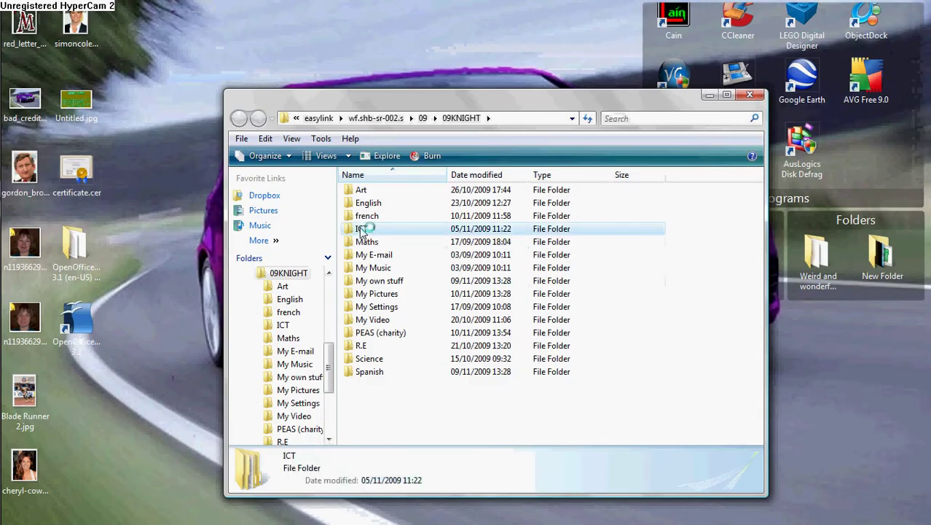
double_click(390, 216)
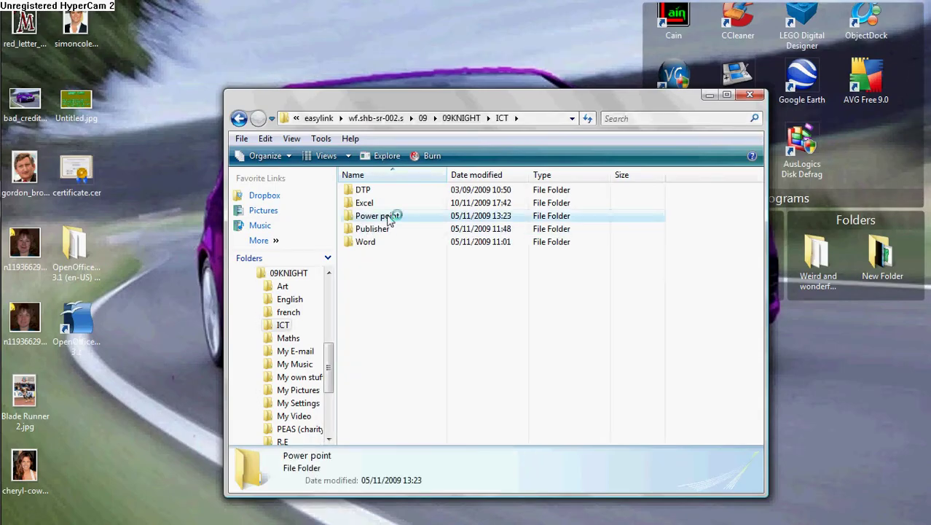
double_click(401, 190)
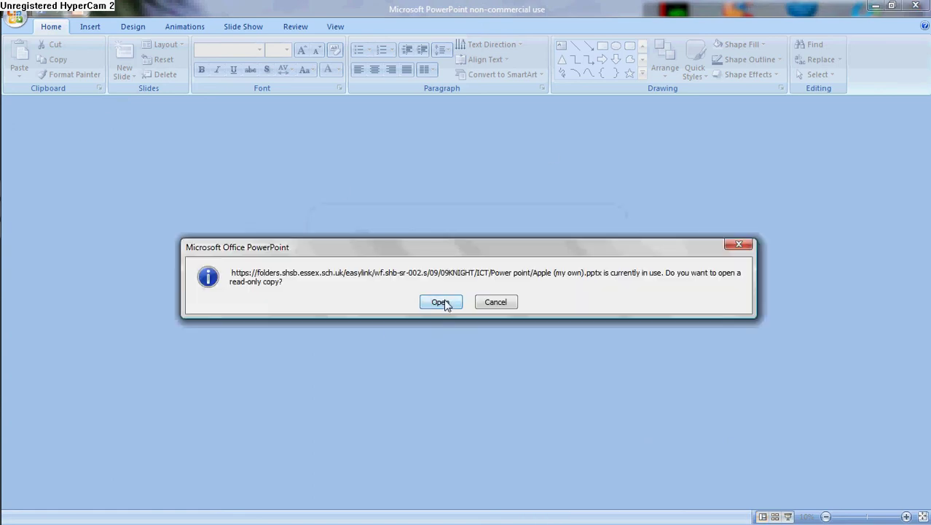
left_click(446, 303)
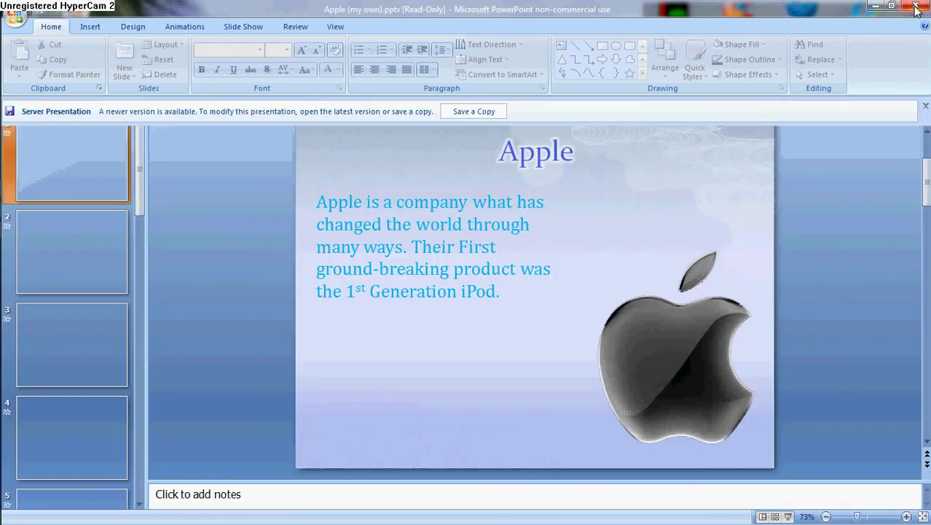
left_click(916, 7)
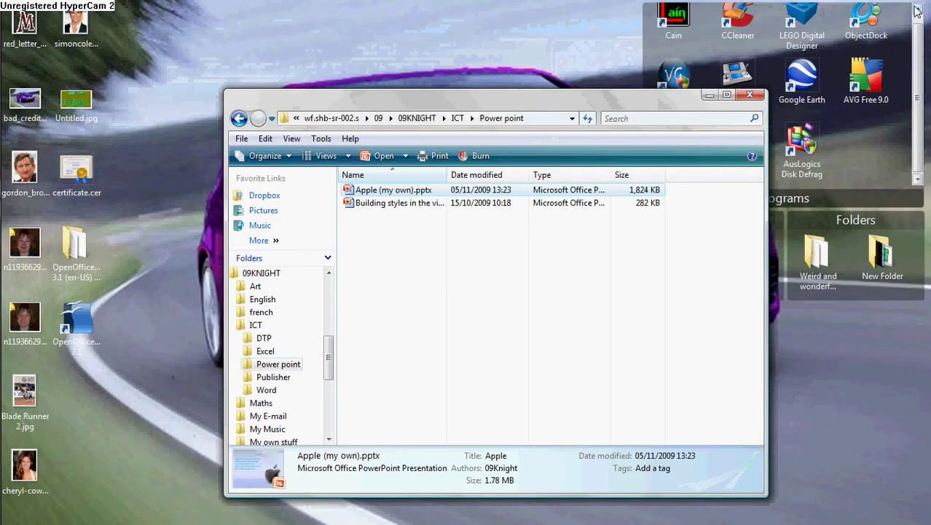
Step: Open Building styles in the village of Cobbenham.pptx from the Power point folder
left_click(450, 217)
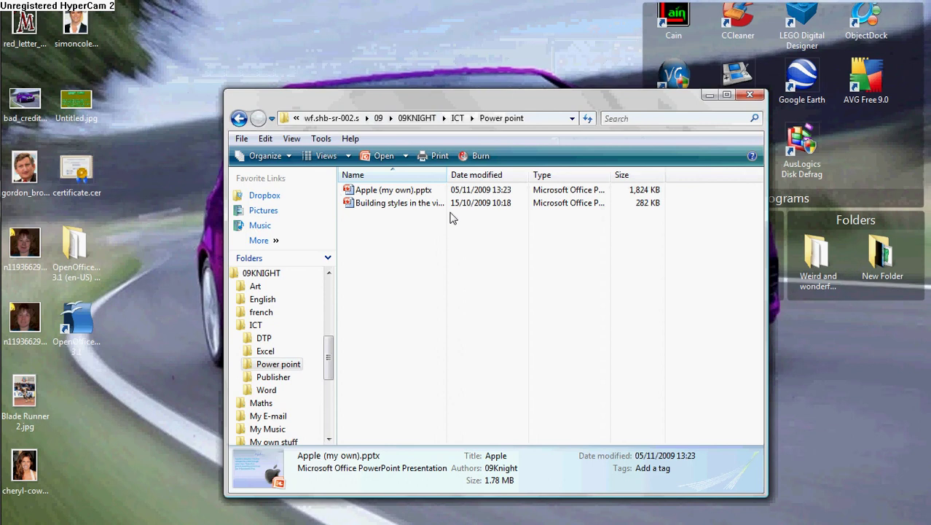
double_click(400, 204)
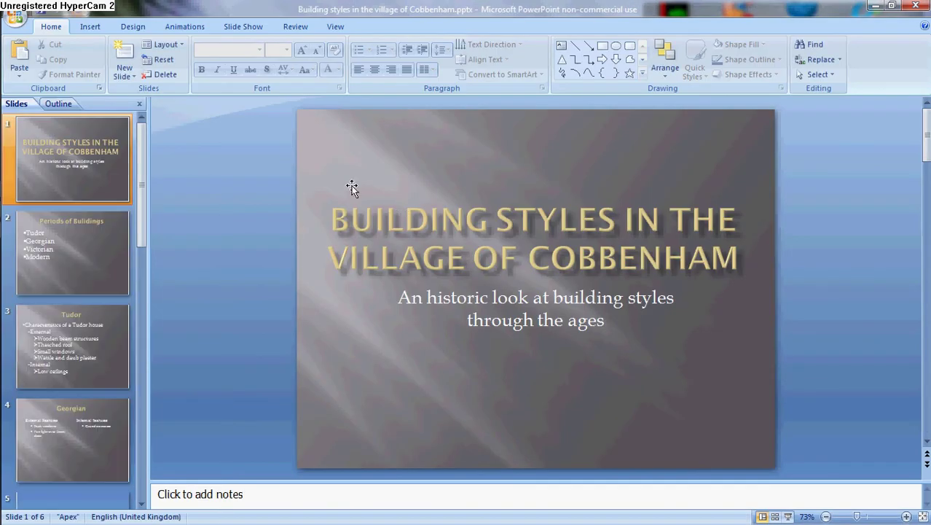
Step: View slides 2 and 3 (Tudor) of the Cobbenham presentation, then close PowerPoint
left_click(71, 271)
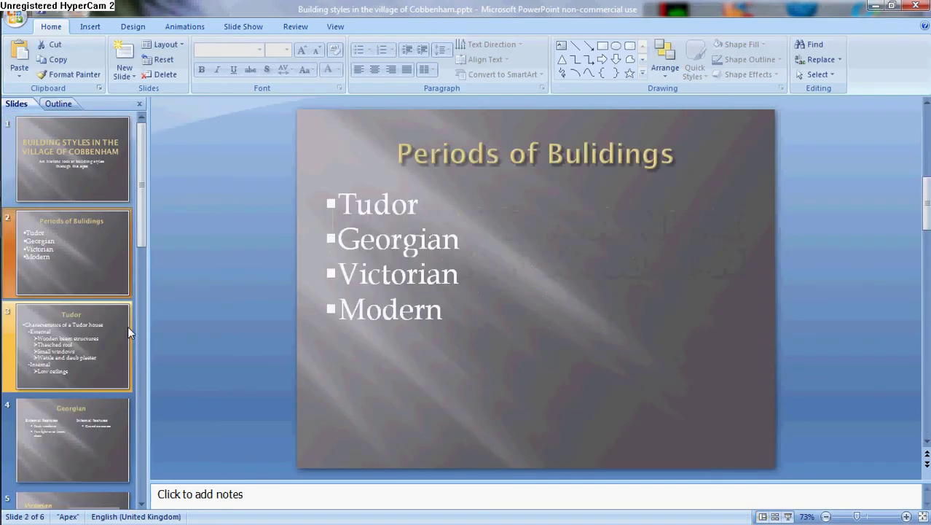
left_click(124, 325)
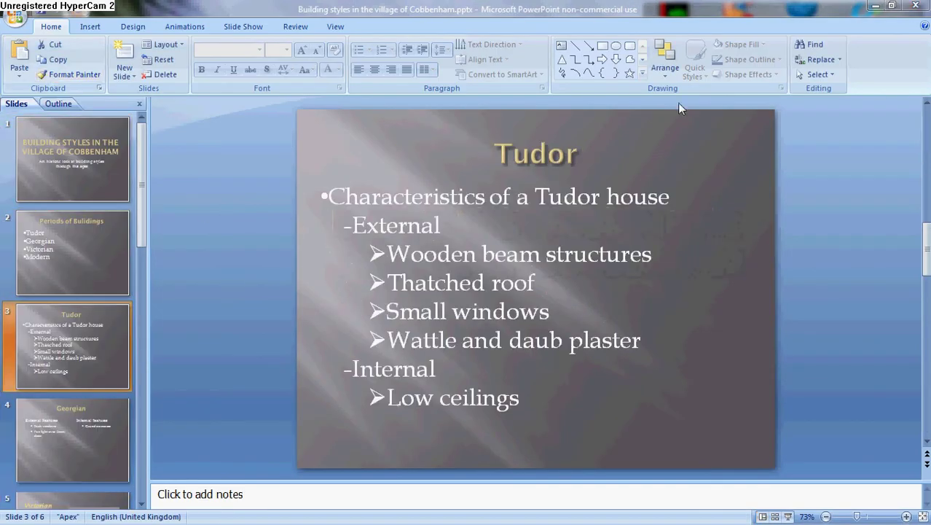
left_click(917, 6)
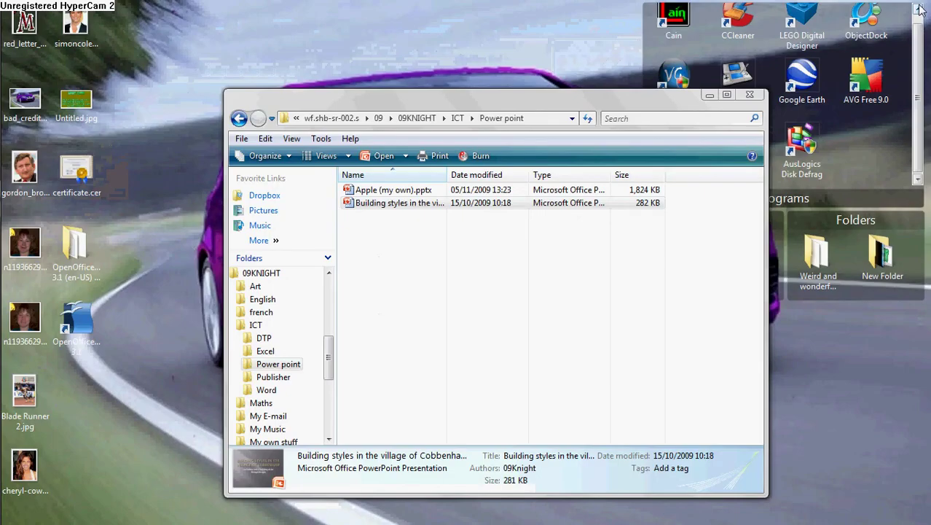
left_click(397, 191)
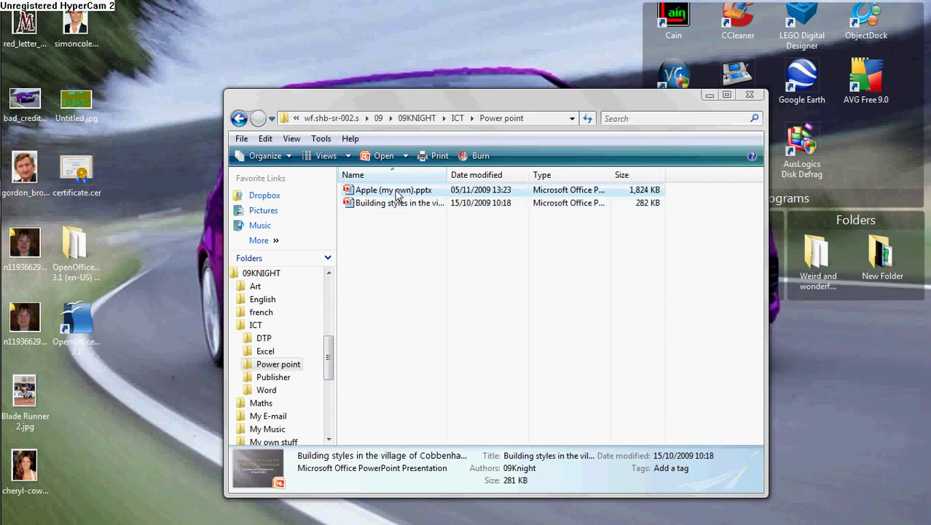